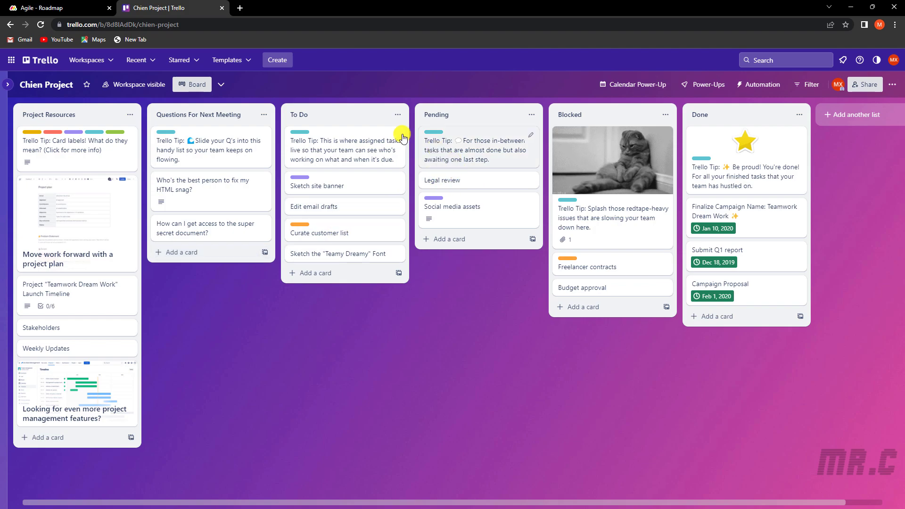
Switch to monday.com, start a data import from Trello and allow monday.com to access the Trello account.
key(ctrl+shift+Tab)
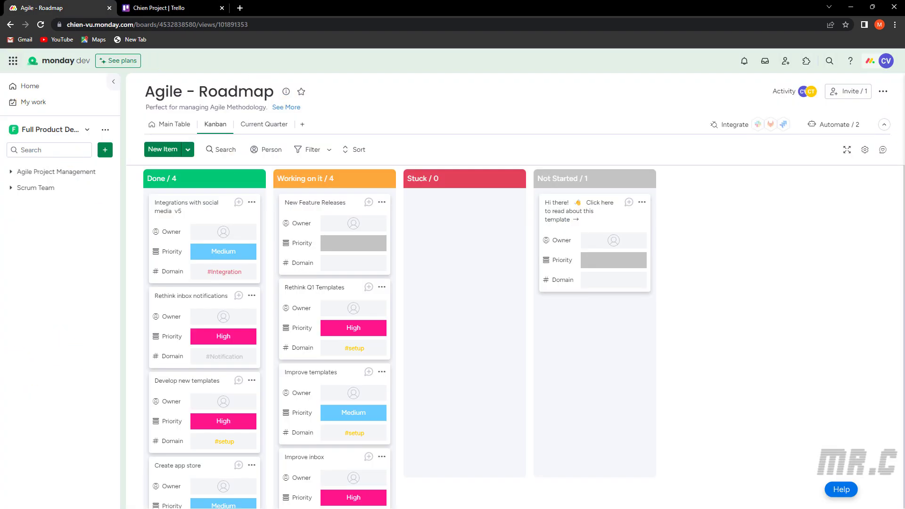
key(alt+Tab)
click(103, 150)
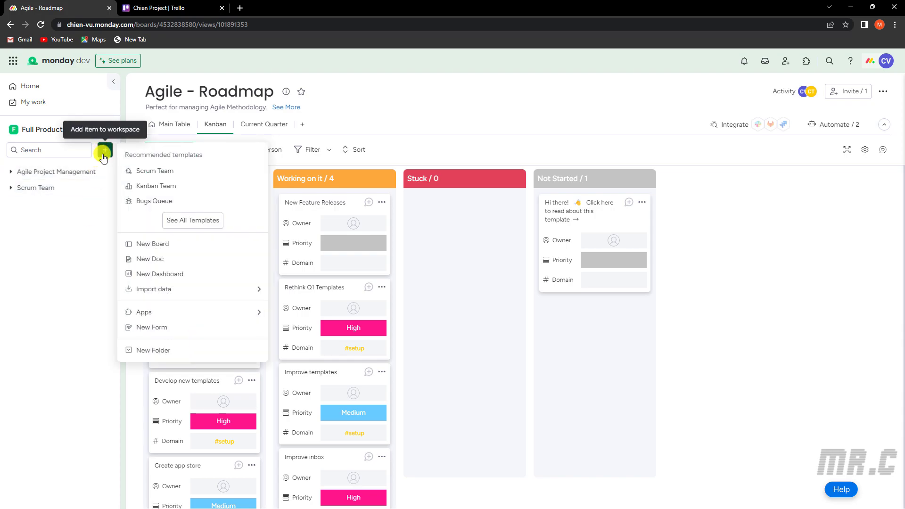
mouse_move(174, 286)
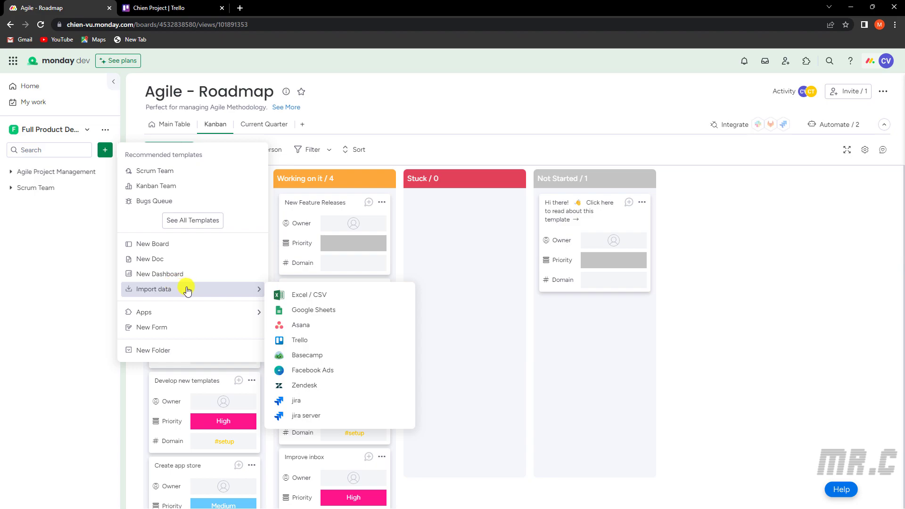
click(312, 342)
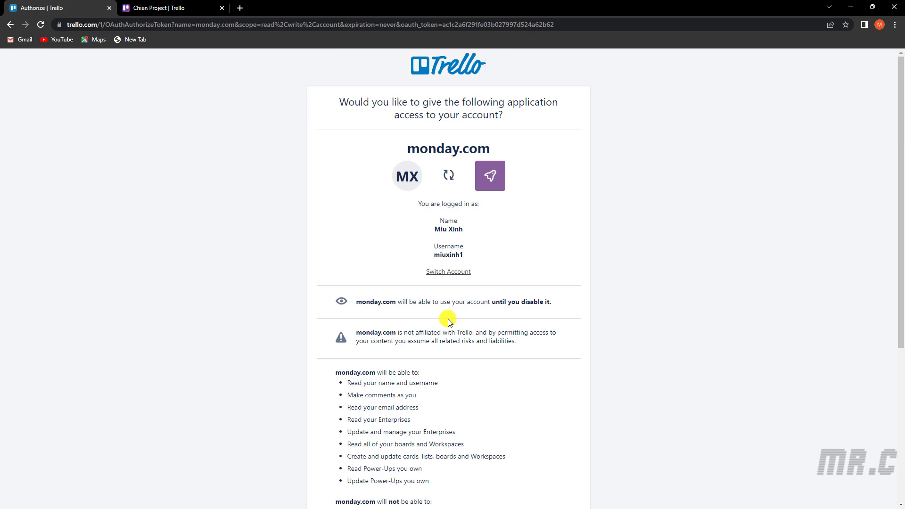
scroll(448, 320, down, 5)
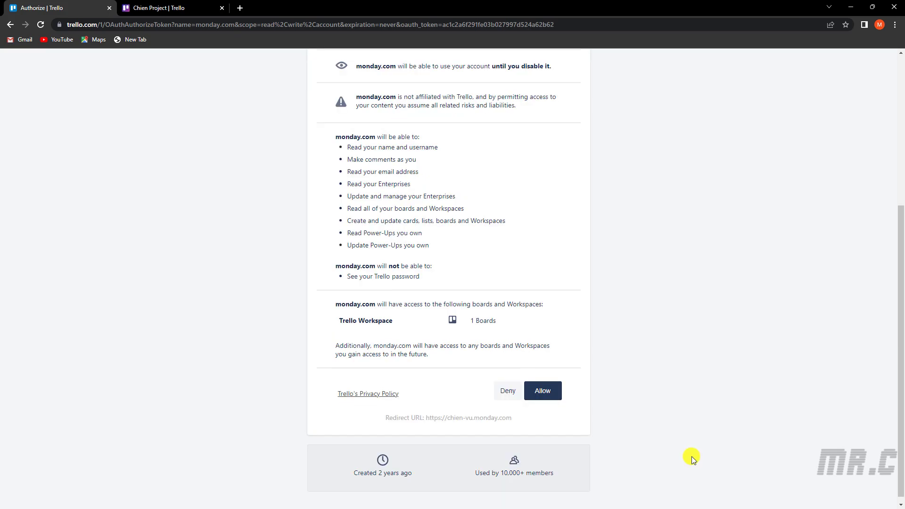
click(547, 392)
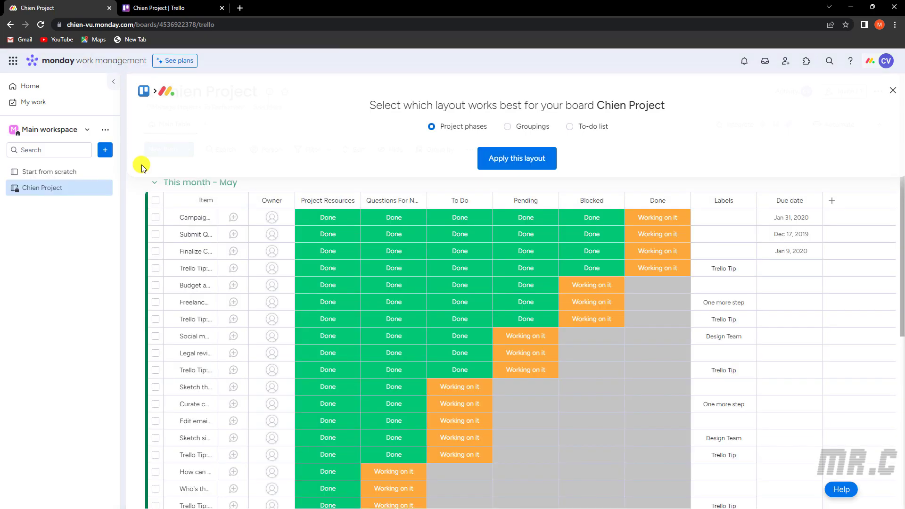
Compare the lists and cards of the original Trello board with the columns and items of the imported Chien Project board.
click(183, 9)
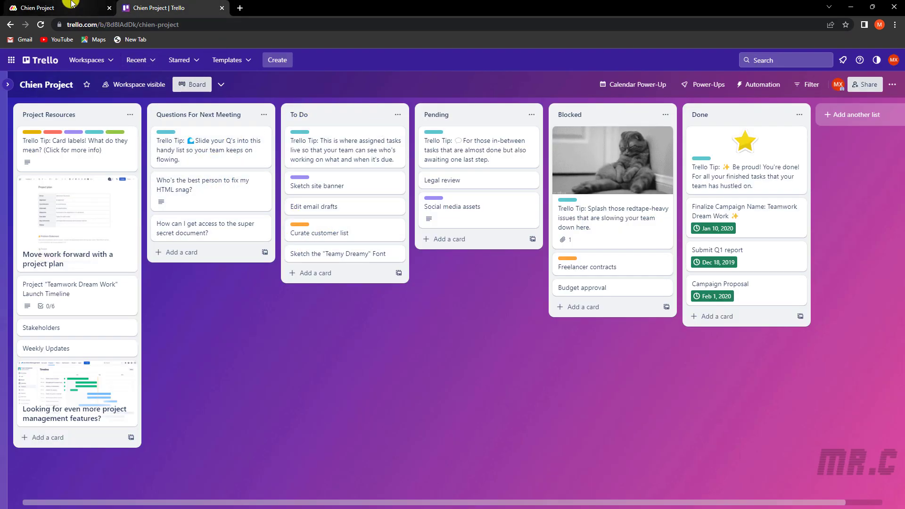
key(ctrl+shift+Tab)
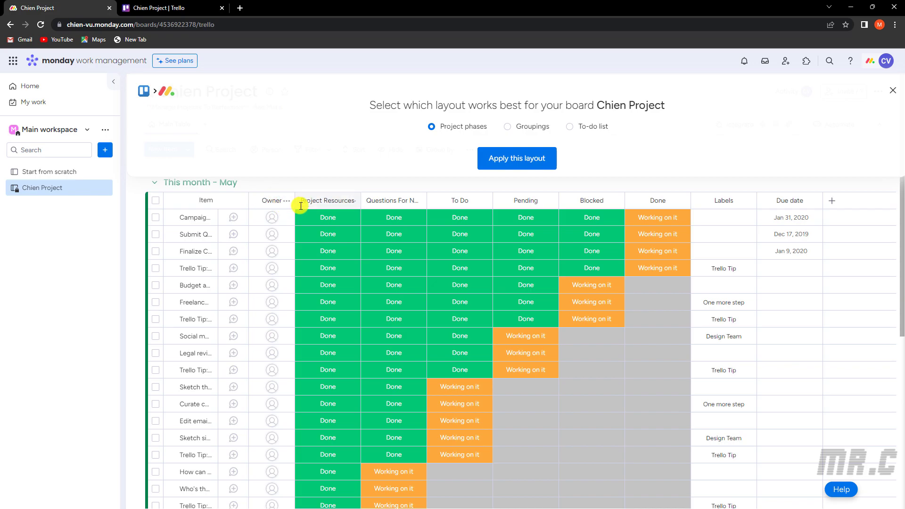
click(171, 8)
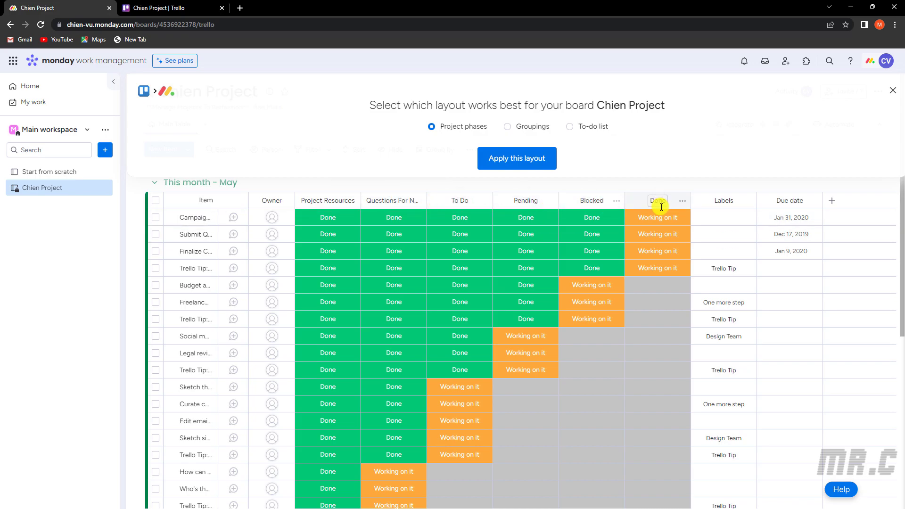
key(ctrl+Tab)
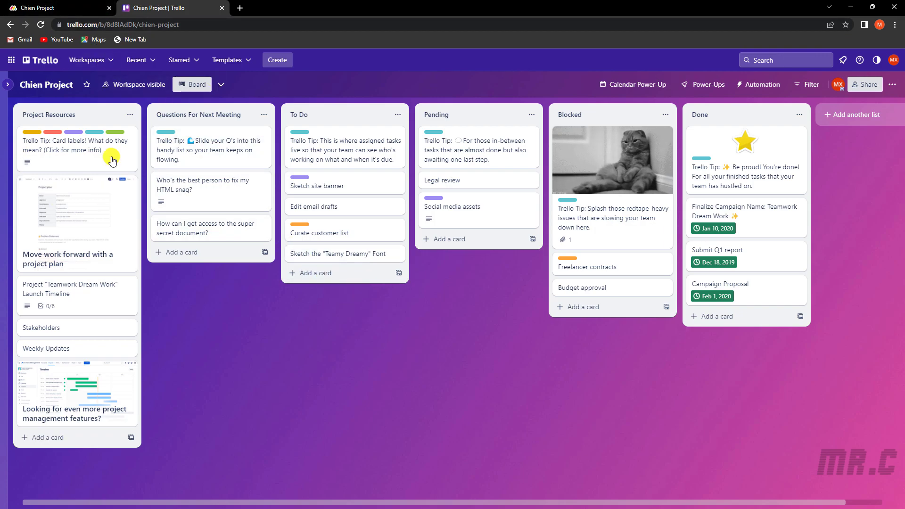
click(48, 5)
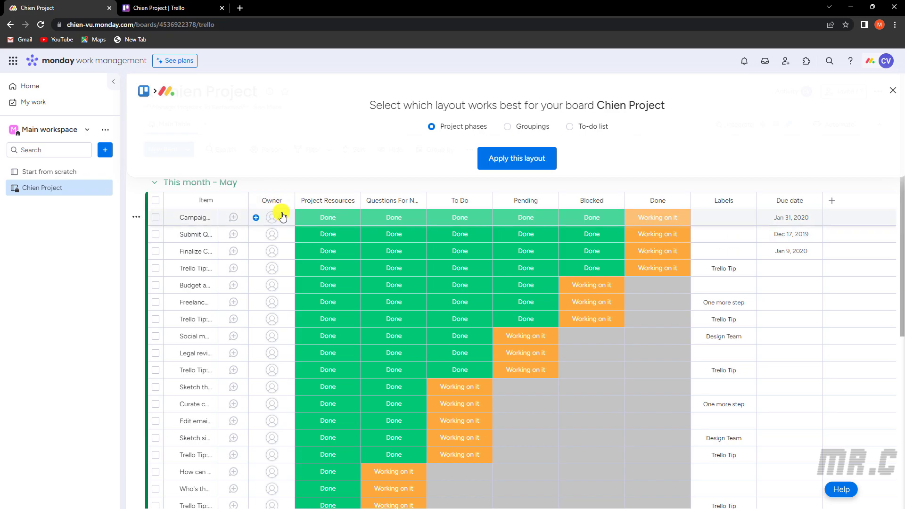
scroll(265, 423, down, 4)
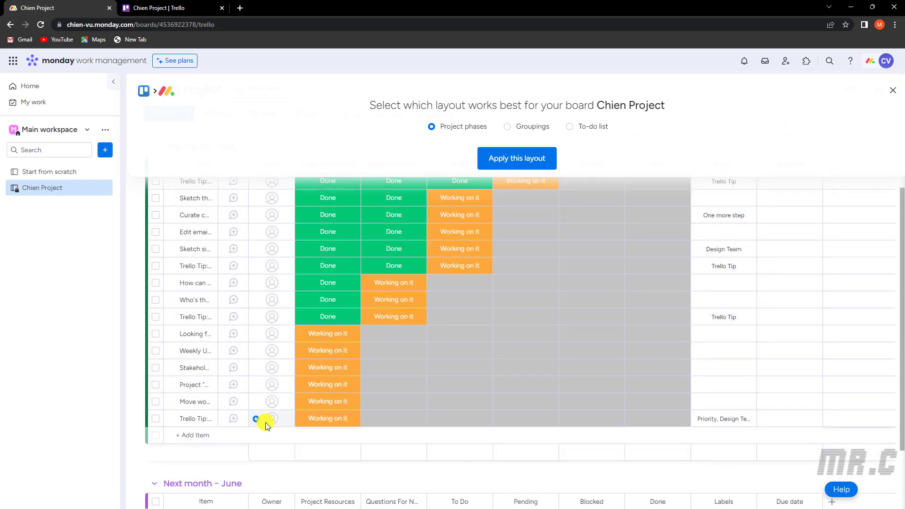
scroll(265, 423, up, 4)
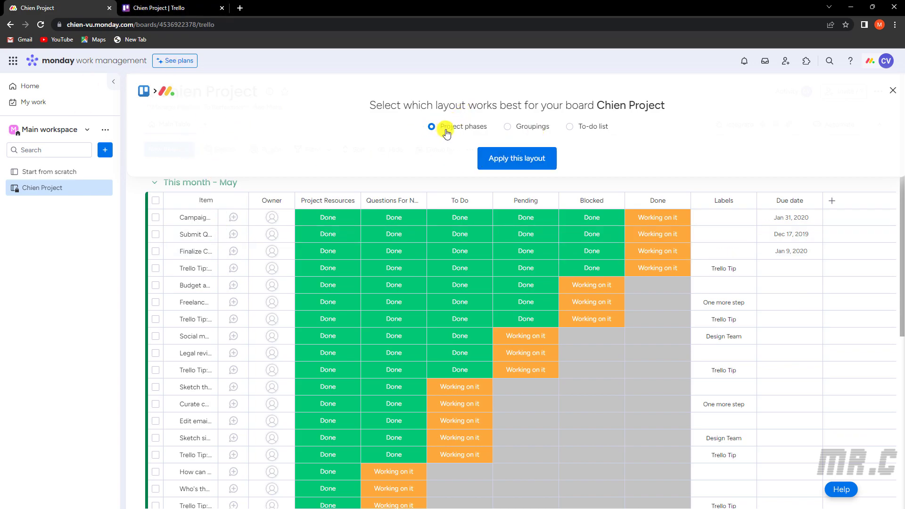
Preview the Groupings layout for the Chien Project board and select the To-do list layout.
click(508, 127)
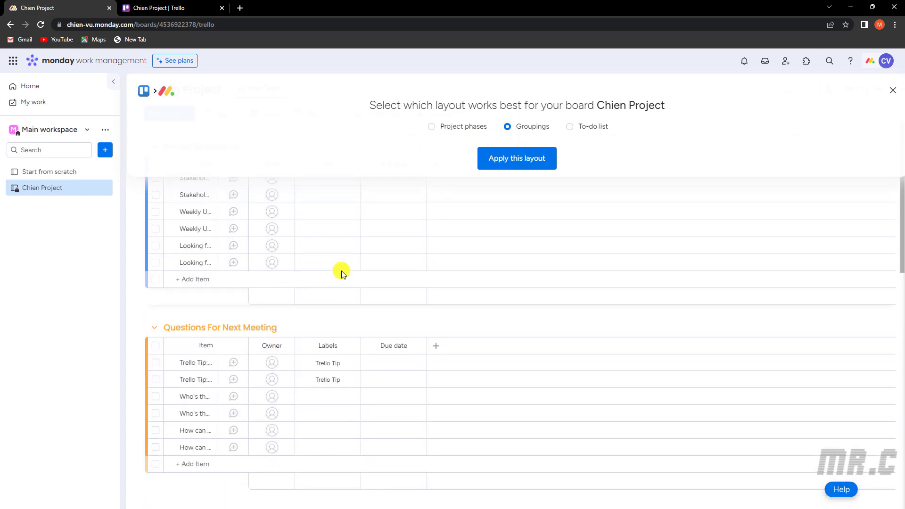
scroll(196, 374, down, 2)
scroll(193, 370, up, 7)
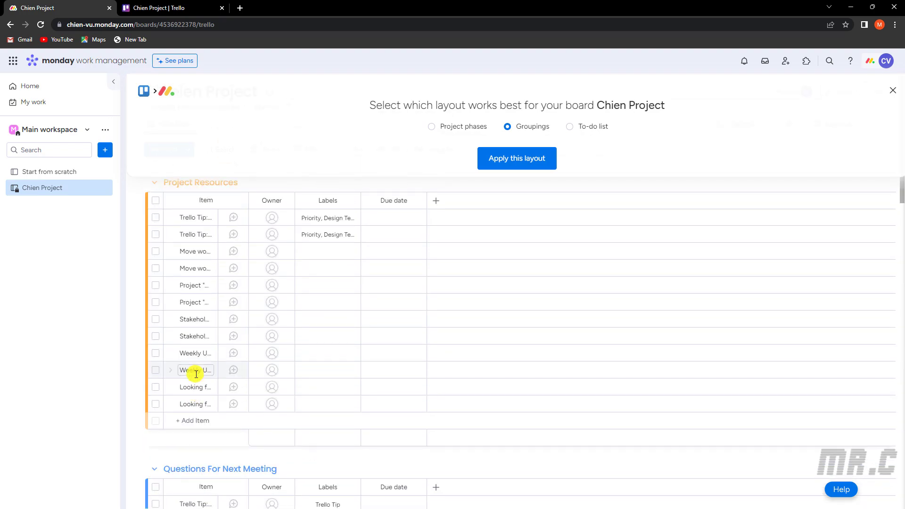
click(571, 127)
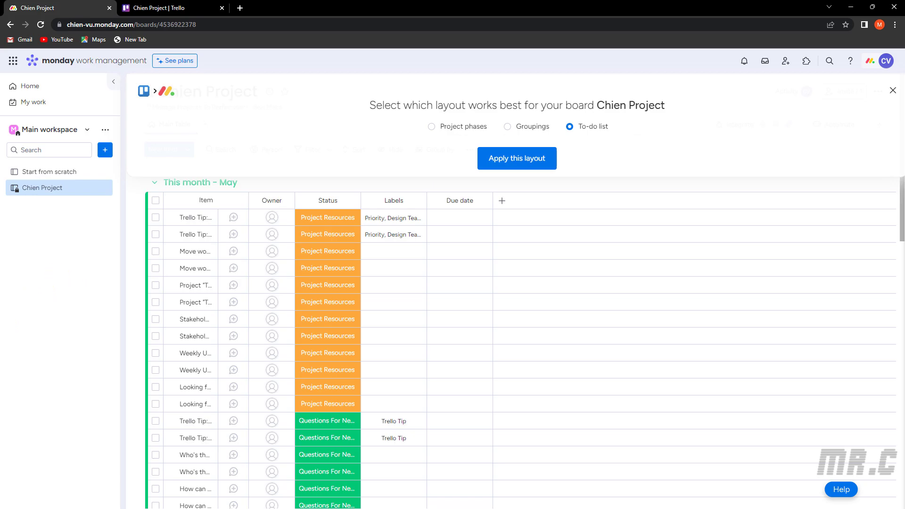
Switch to Excel, examine the issue rows and column headers in Jira.csv, and return to monday.com.
key(alt+Tab)
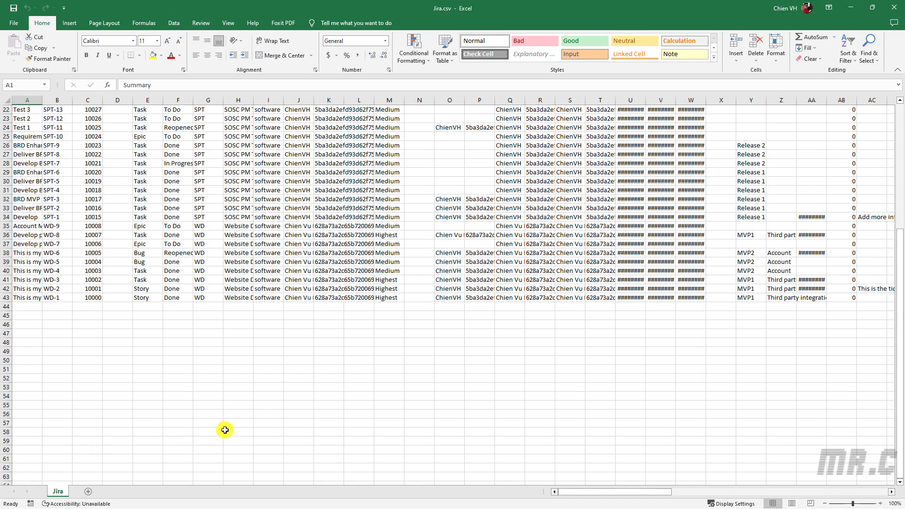
scroll(299, 426, up, 7)
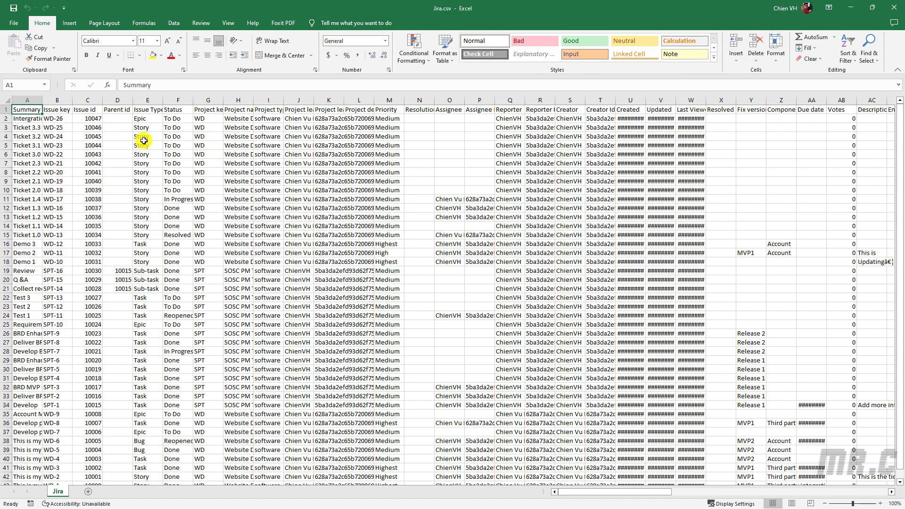
click(854, 12)
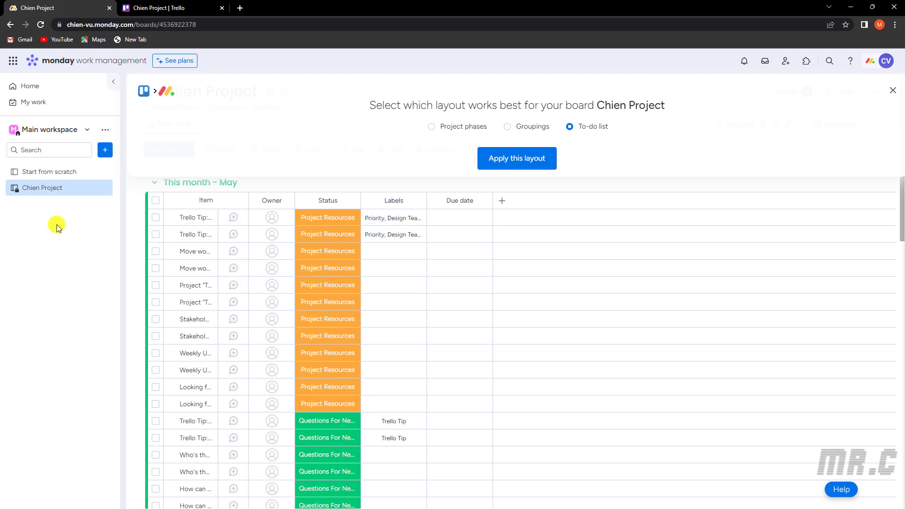
Start an Excel/CSV data import in the Main workspace and upload the Jira.csv file.
click(106, 151)
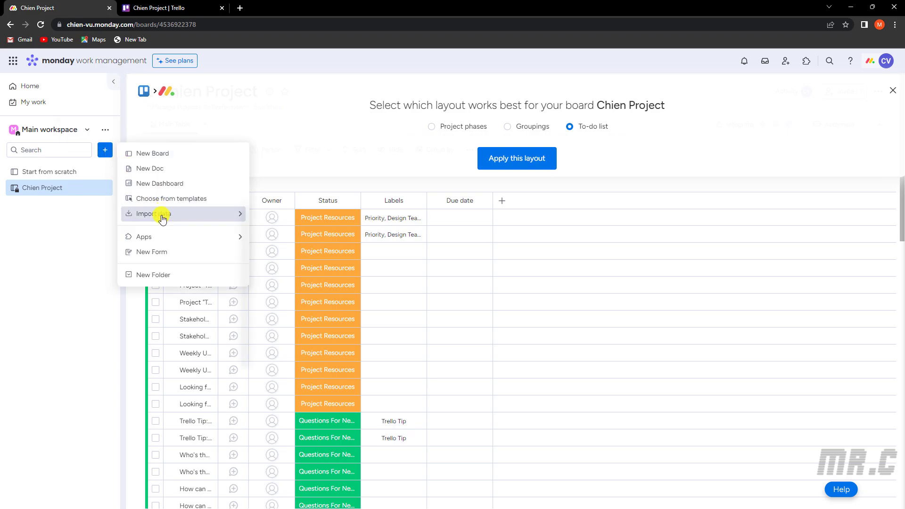
mouse_move(161, 220)
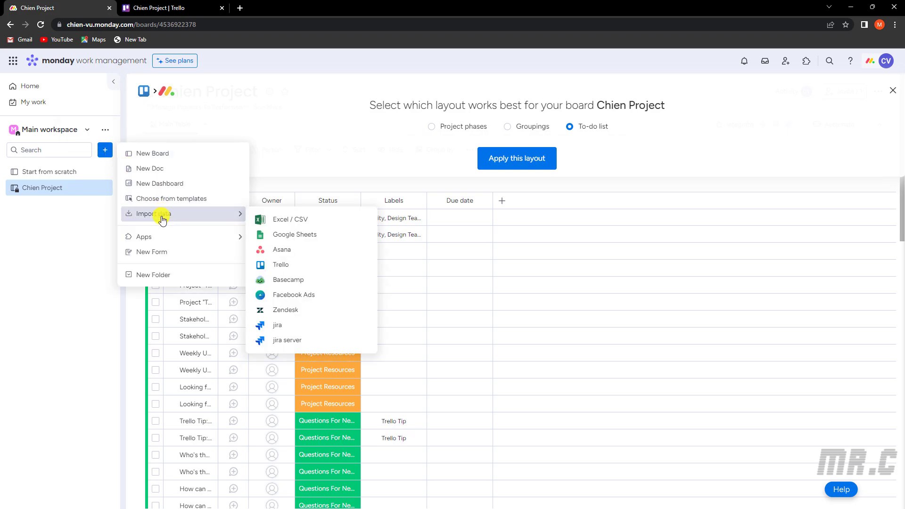
click(340, 226)
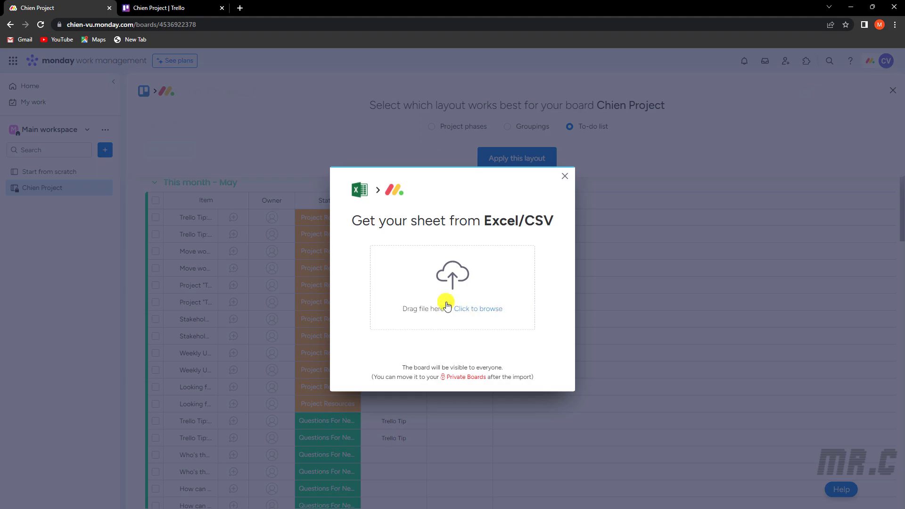
click(451, 282)
click(117, 89)
click(608, 369)
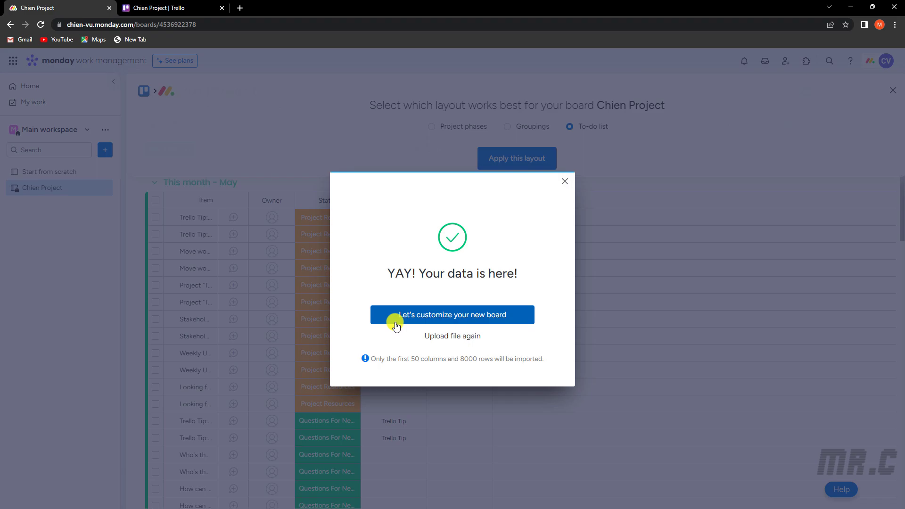
Customize the new board, keeping row 1 as the column titles and the Summary column as the item titles.
click(423, 324)
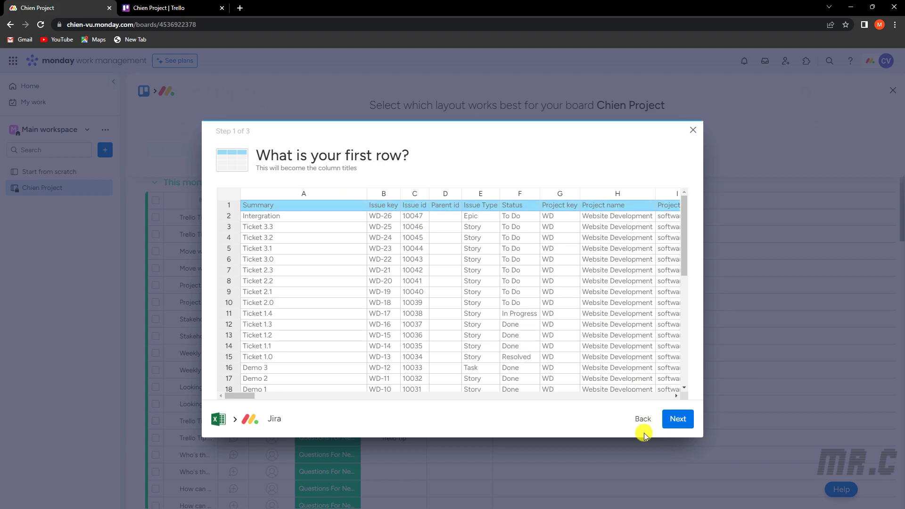
click(684, 420)
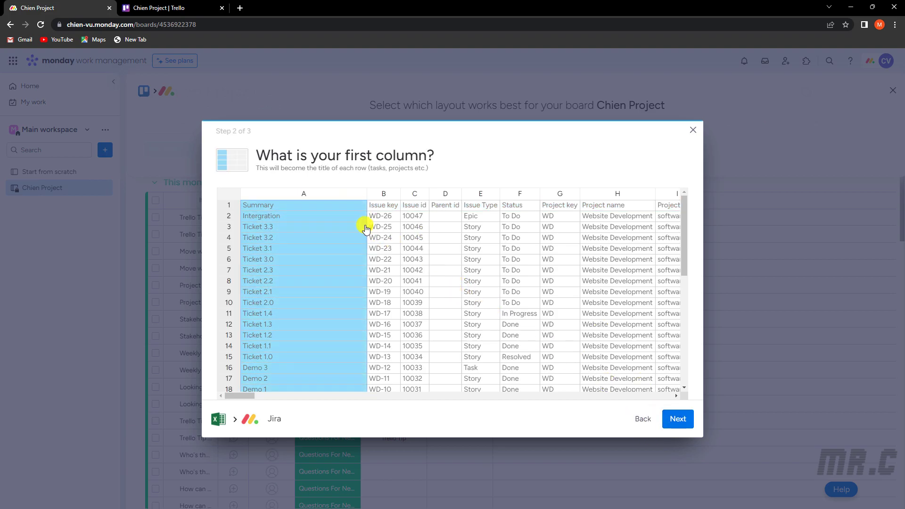
click(678, 419)
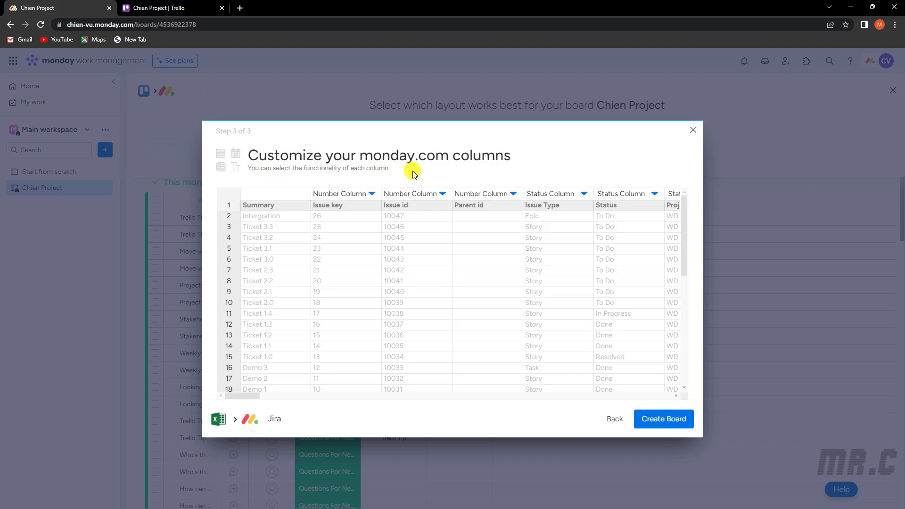
Check the column type options for Issue key, keep it as a Number Column and create the Jira board.
click(372, 195)
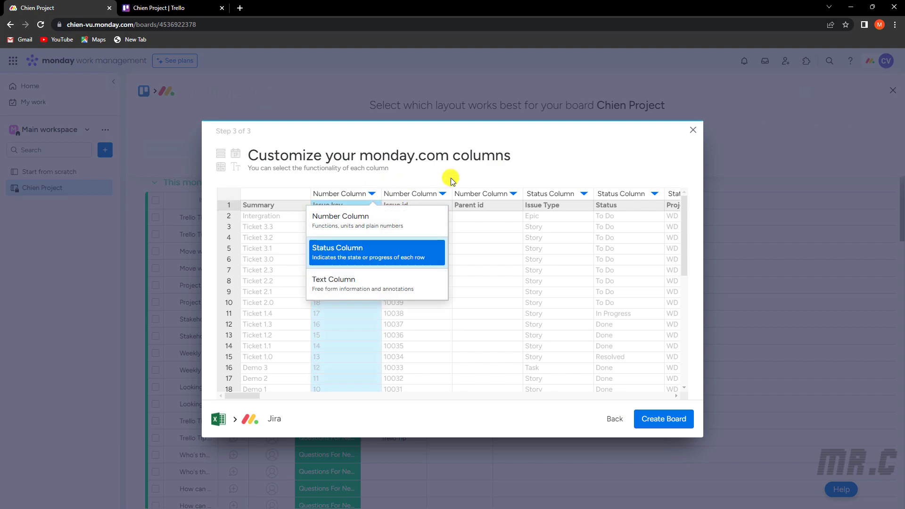
click(537, 167)
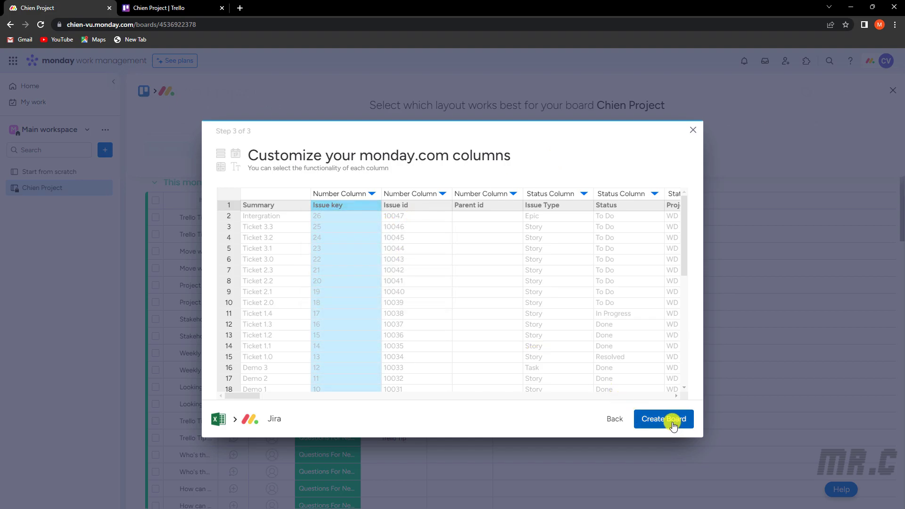
click(675, 424)
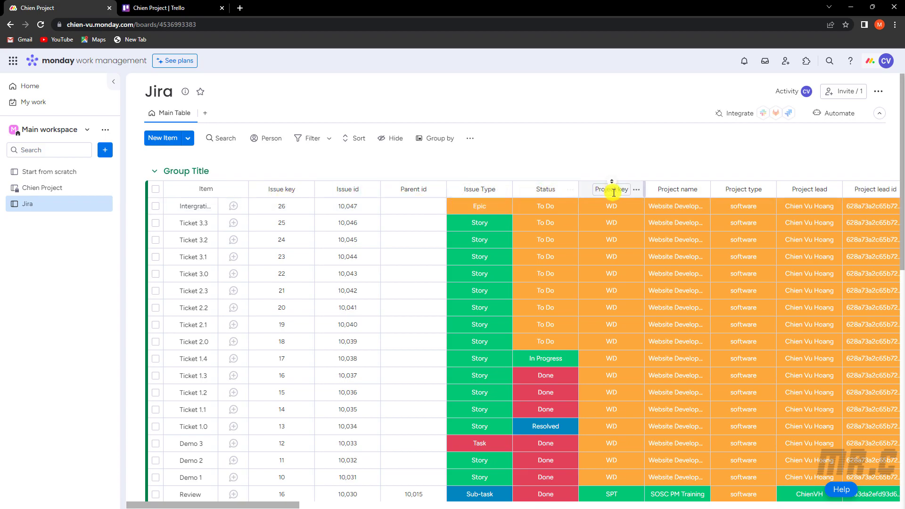
Look through the imported items and columns of the Jira board down to its last row.
drag(271, 503, 230, 472)
click(280, 386)
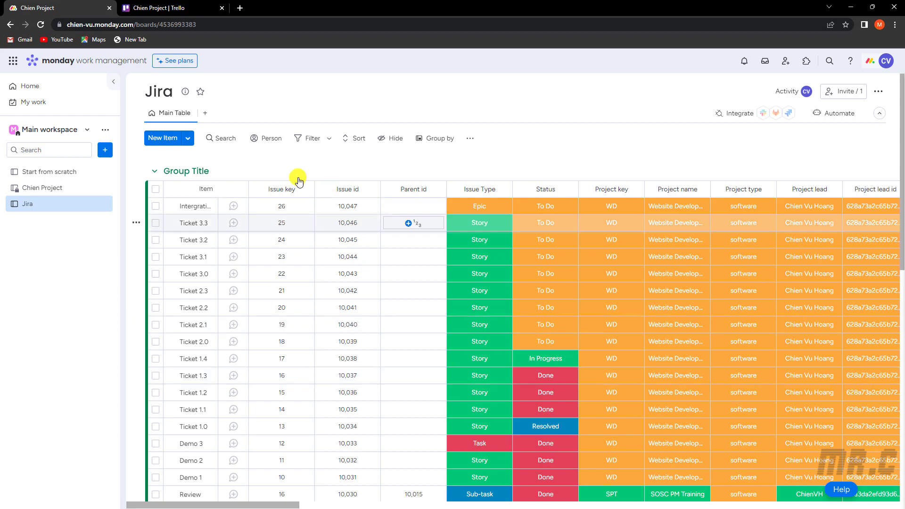
scroll(435, 329, down, 10)
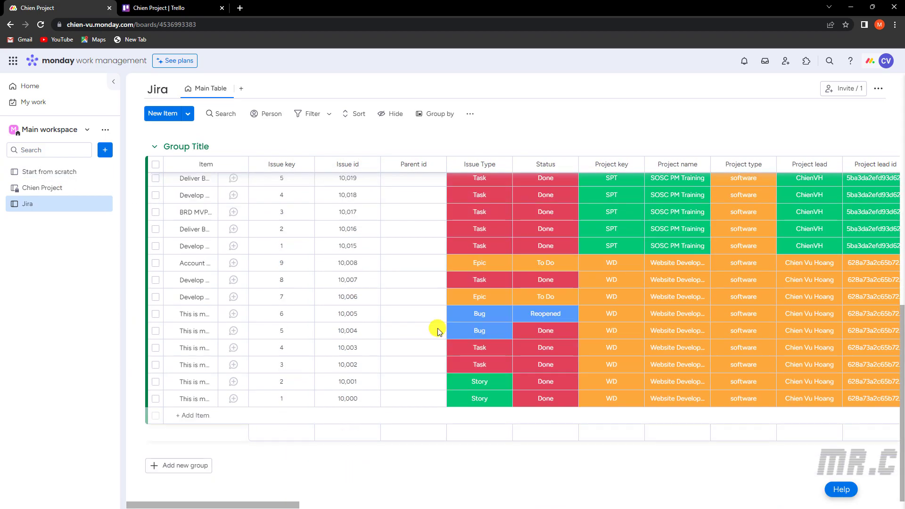
Review the available data import sources for the workspace and close the list without choosing one.
click(106, 150)
mouse_move(161, 221)
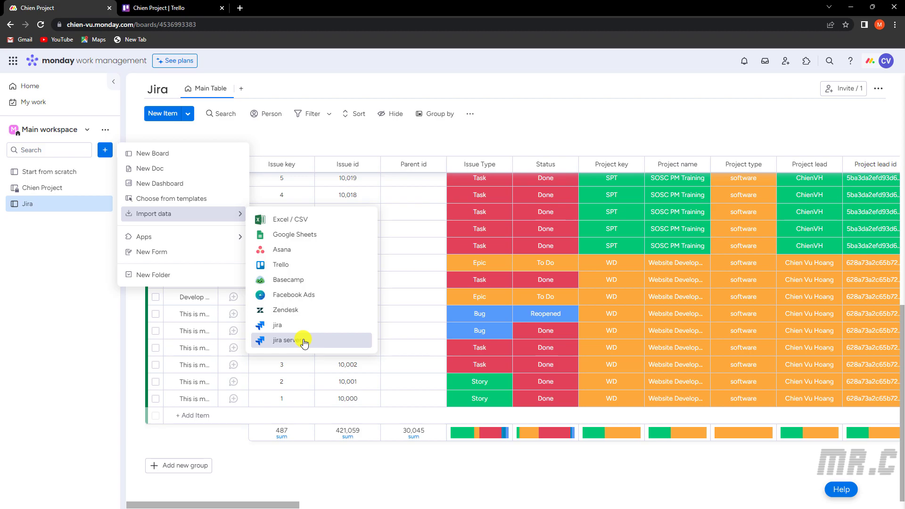
click(62, 347)
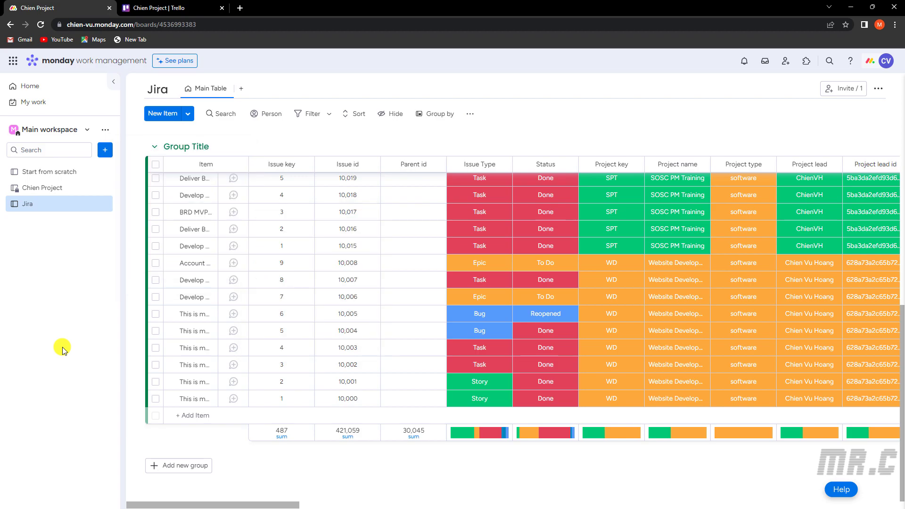